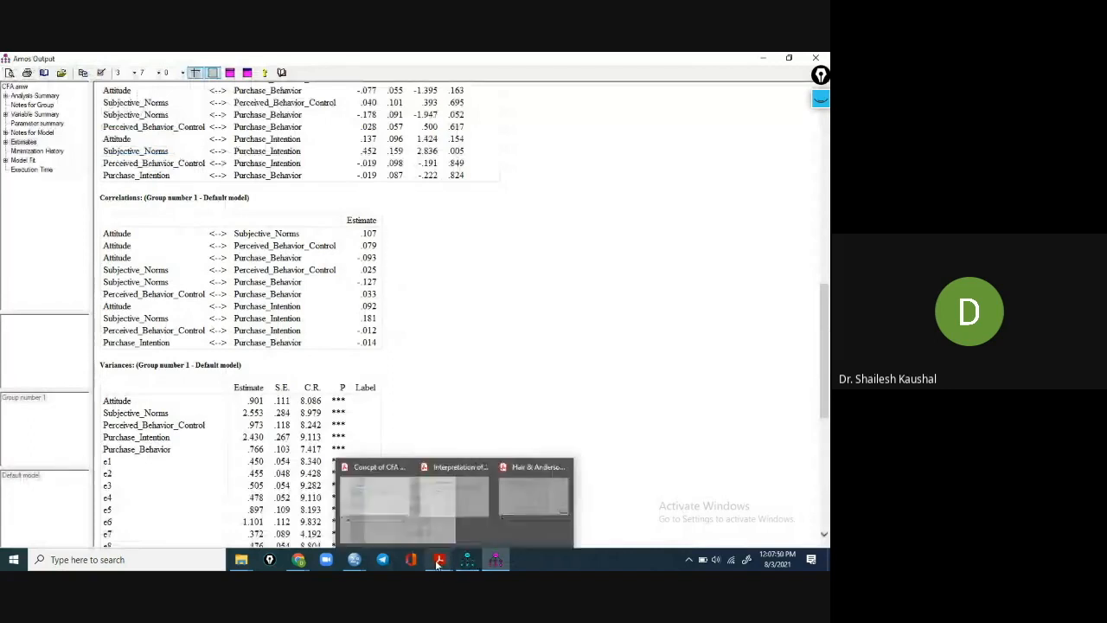
Switch to the Interpretation of results and validity PDF in Acrobat Reader and examine the AT and PB entries of the construct correlation matrix.
left_click(427, 523)
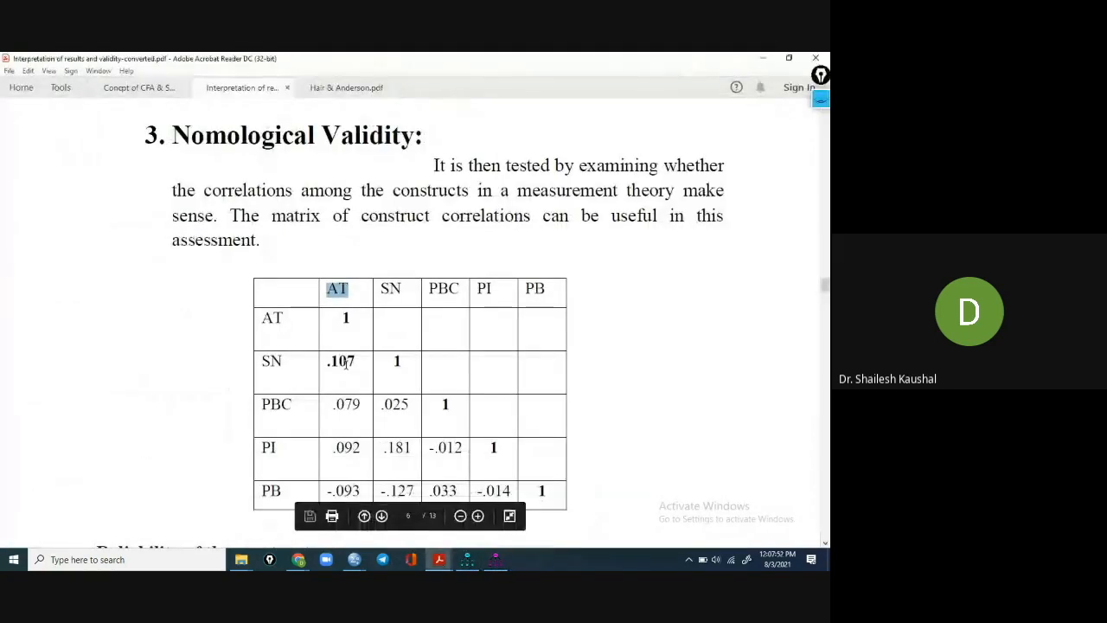
scroll(331, 389, "down", 2)
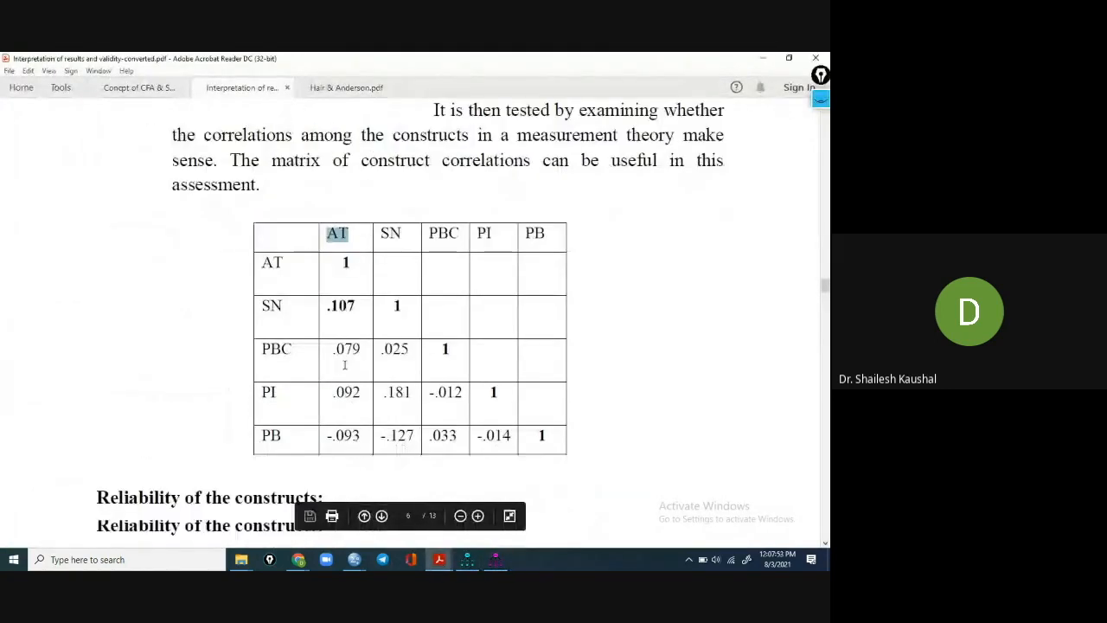
double_click(280, 437)
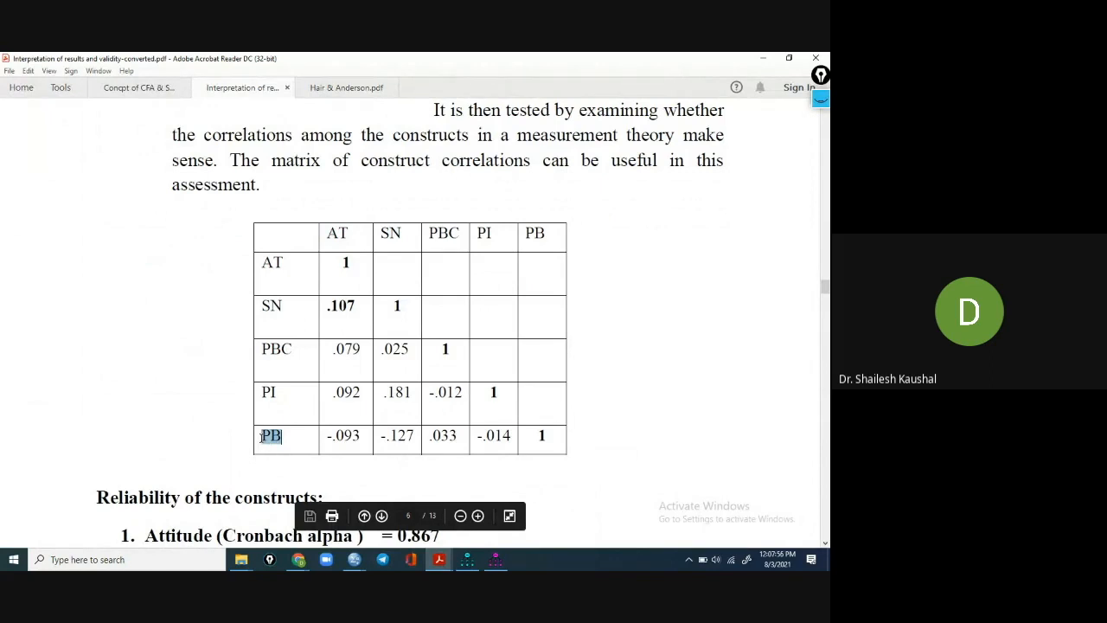
left_click_drag(350, 231, 322, 233)
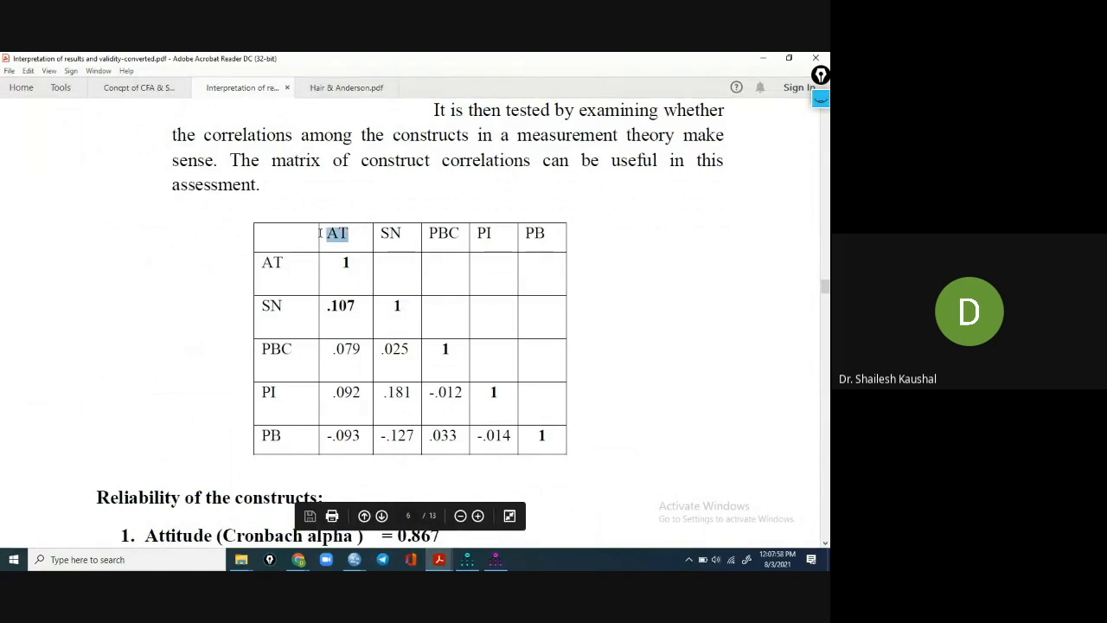
double_click(272, 436)
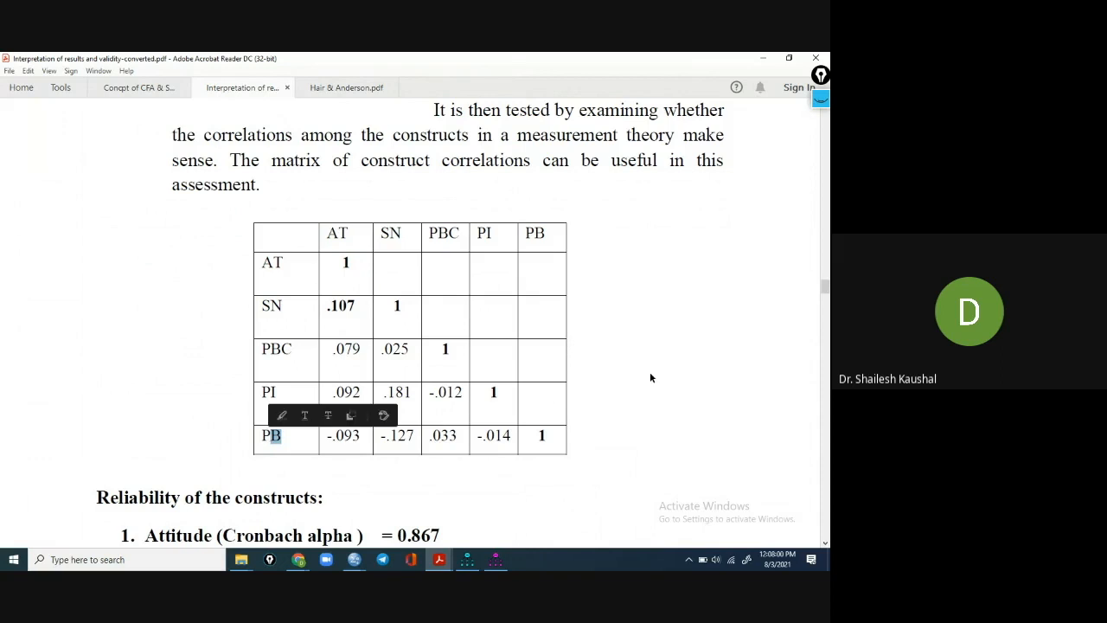
Read the Reliability of the constructs section, marking its heading and the Attitude Cronbach alpha line.
scroll(651, 374, "down", 3)
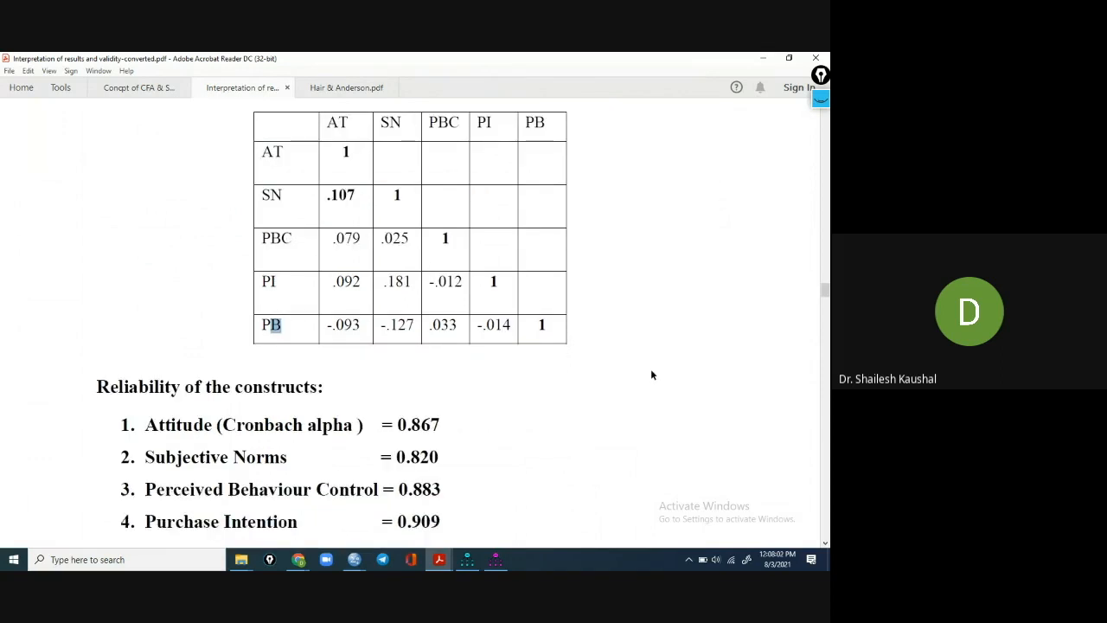
scroll(652, 374, "down", 6)
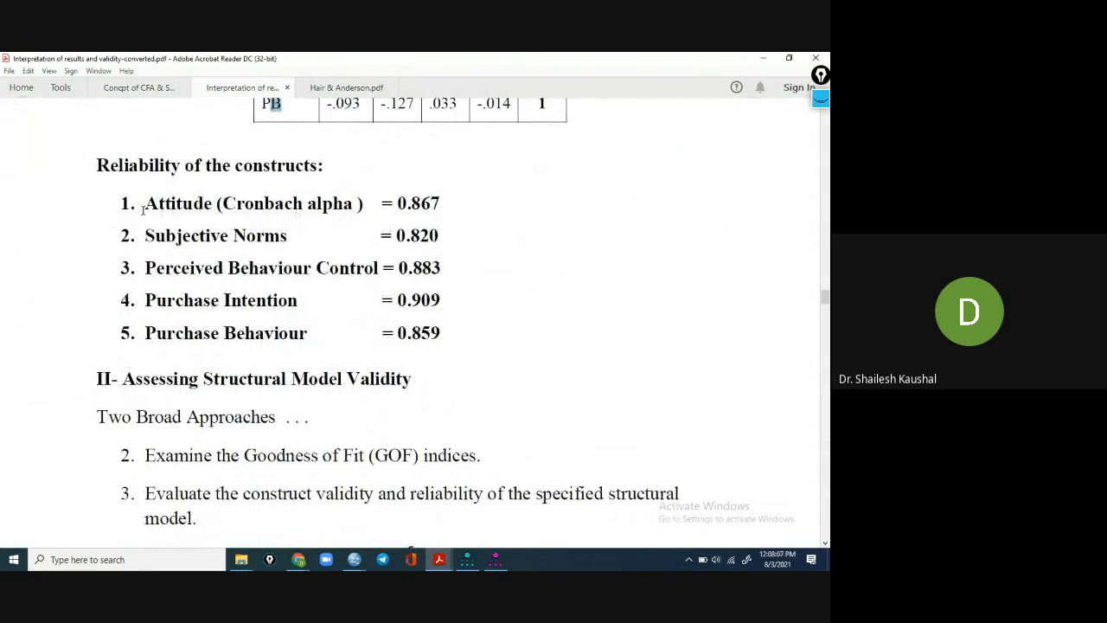
left_click_drag(96, 165, 327, 169)
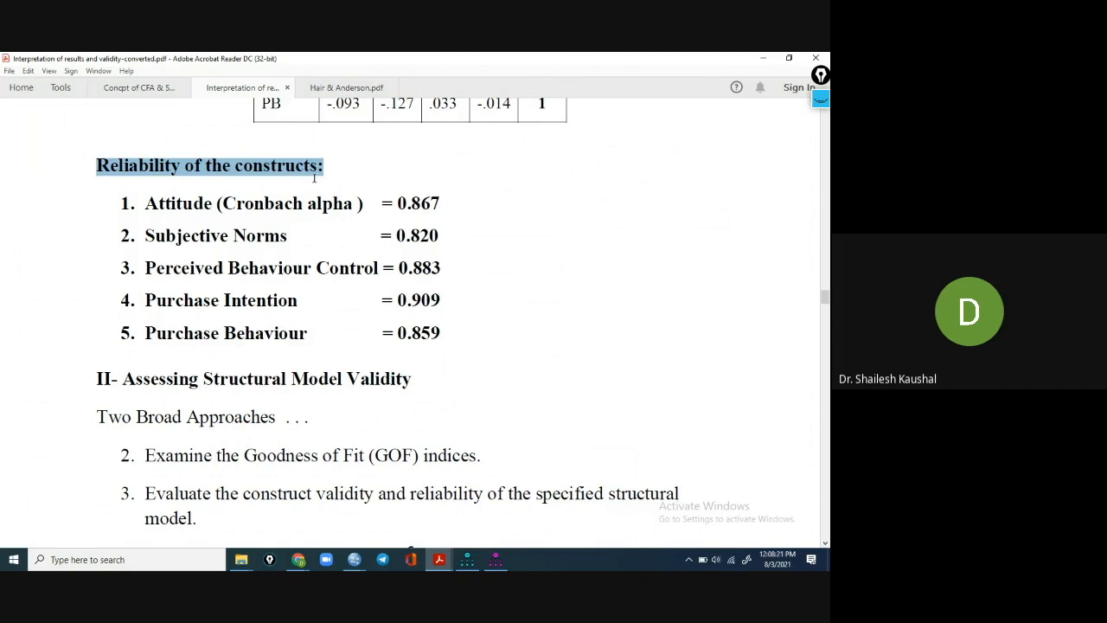
left_click_drag(321, 173, 91, 171)
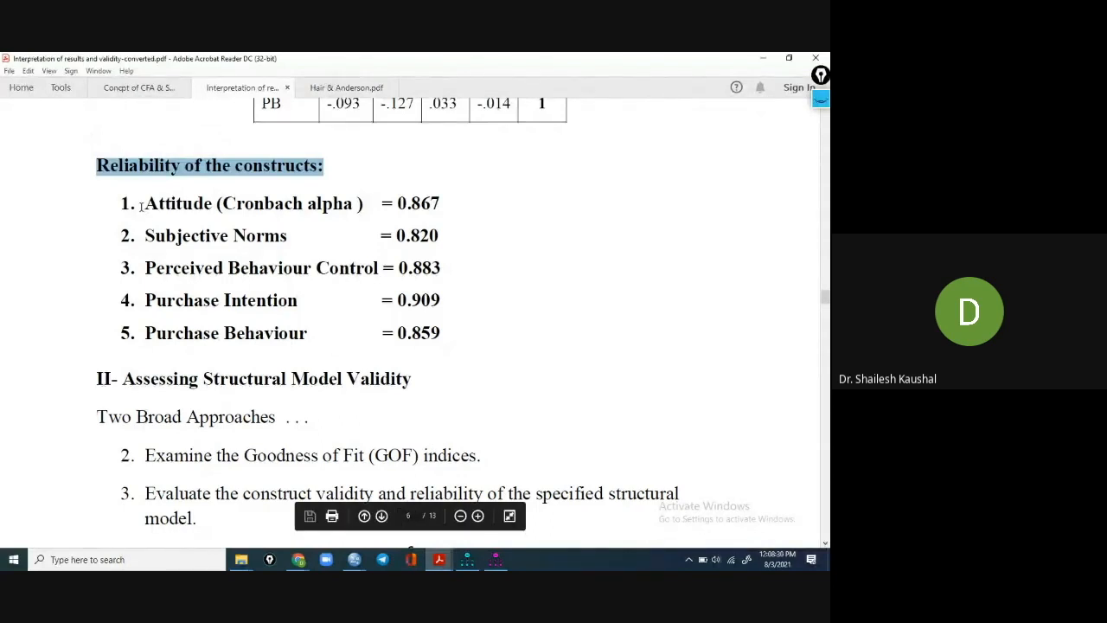
left_click_drag(141, 204, 441, 204)
left_click(430, 227)
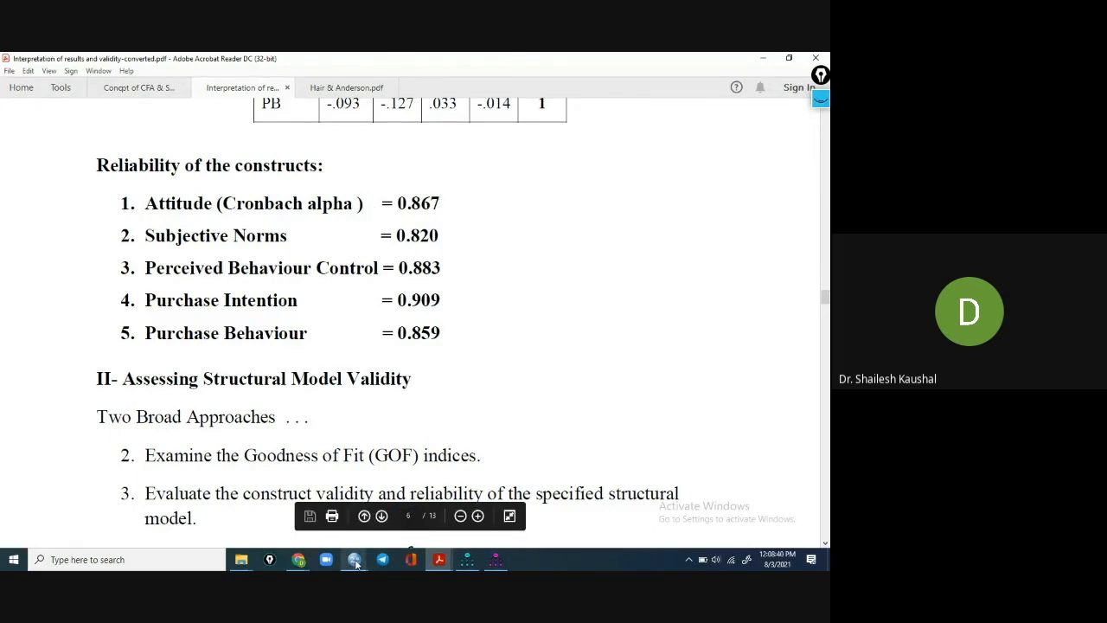
Switch to the TPB.sav dataset in SPSS Statistics and show its first cases.
mouse_move(355, 562)
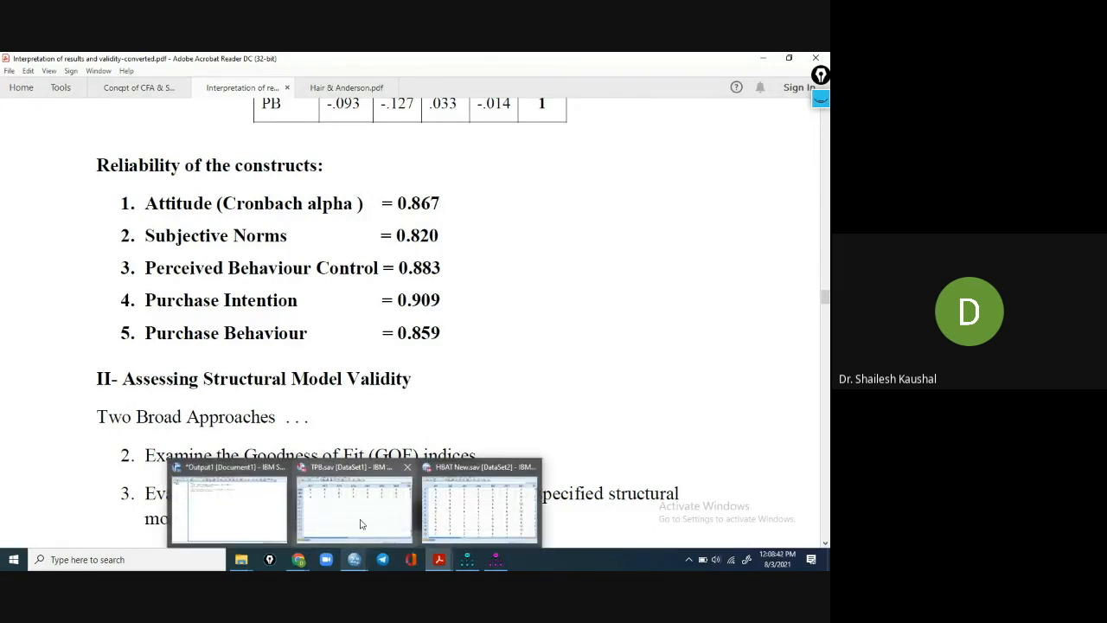
left_click(363, 524)
scroll(292, 414, "up", 16)
scroll(292, 413, "up", 20)
scroll(173, 358, "up", 20)
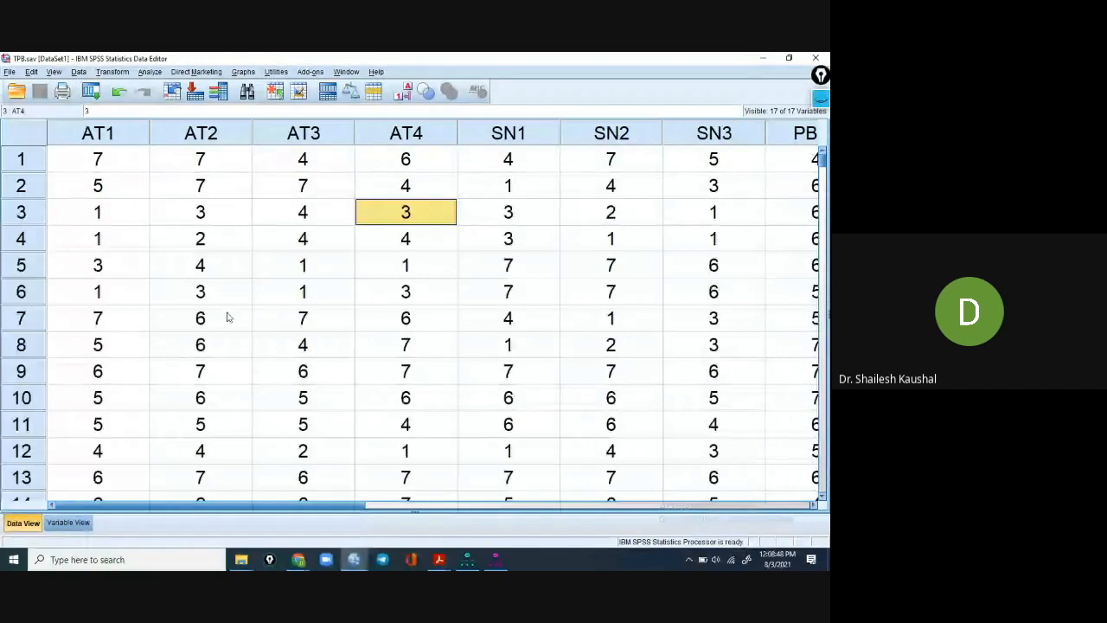
left_click(240, 293)
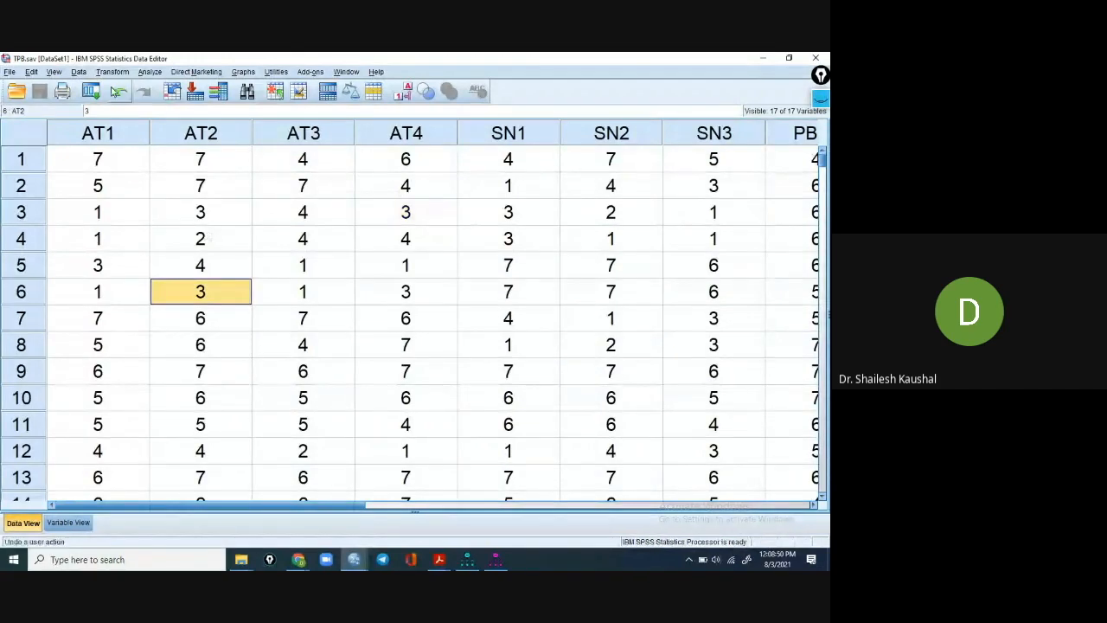
Run a Reliability Analysis with the Alpha model on items AT1 to AT4, using the scale label Attitude.
left_click(153, 73)
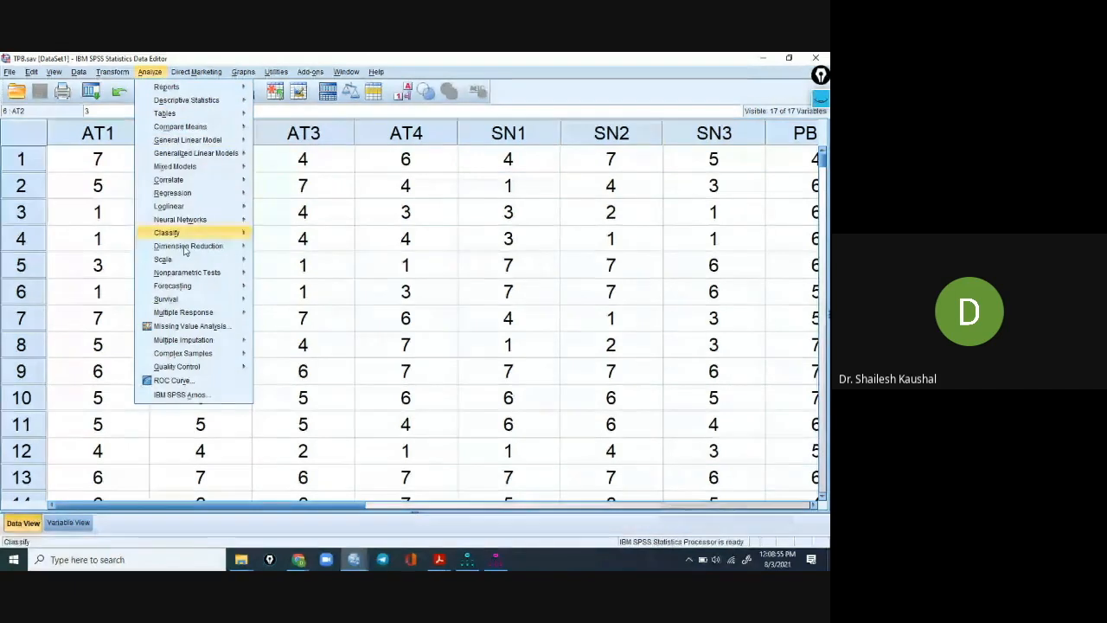
mouse_move(180, 264)
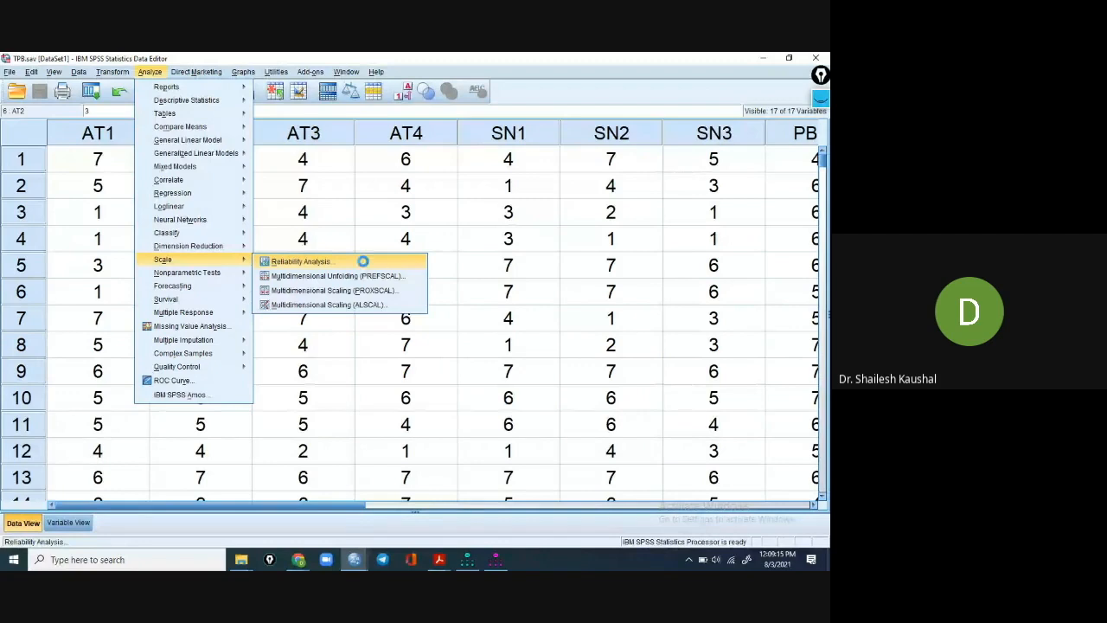
left_click(364, 264)
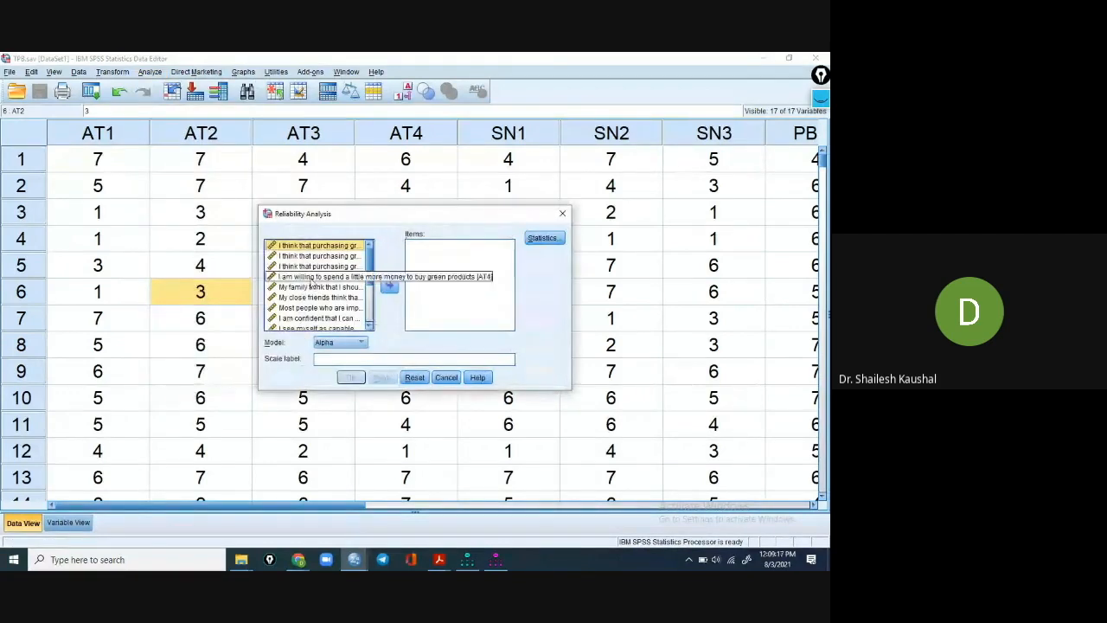
left_click(315, 276, "shift")
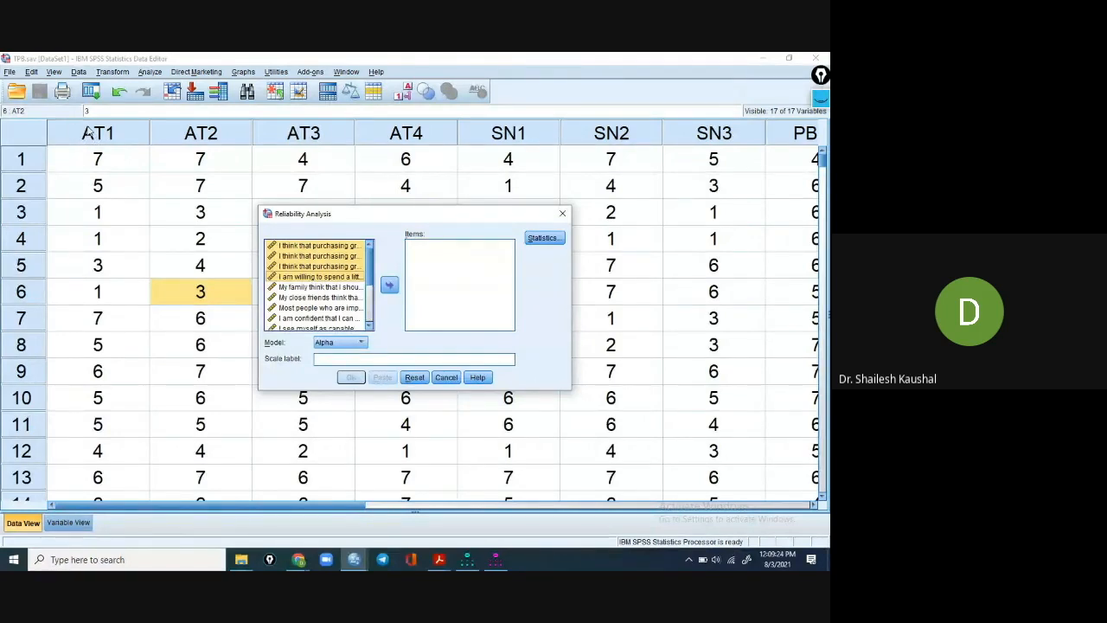
left_click(390, 287)
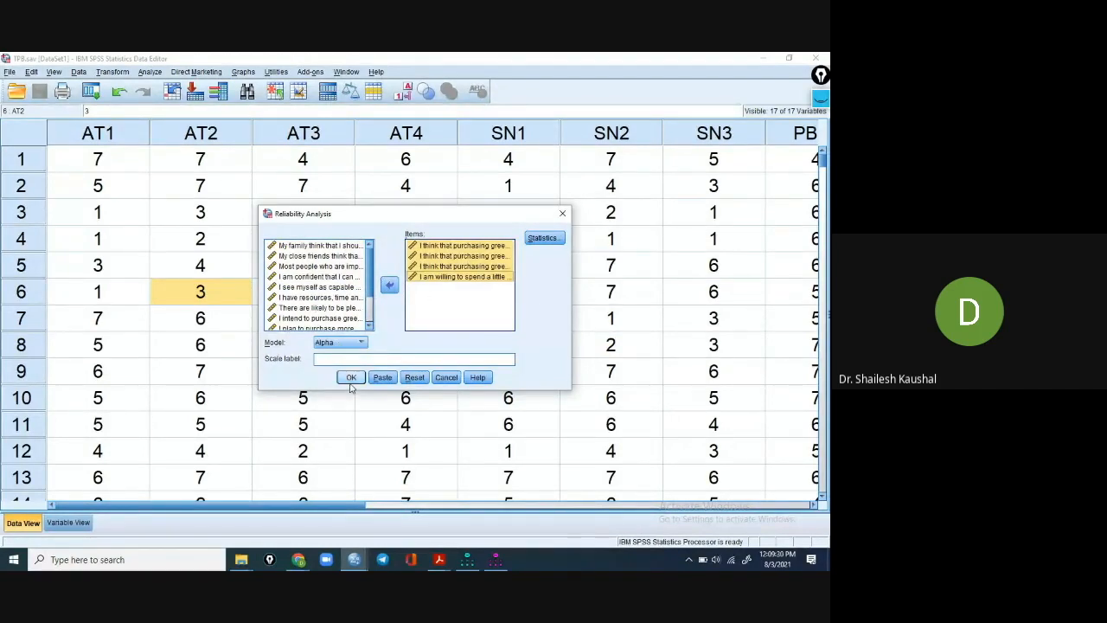
left_click(328, 360)
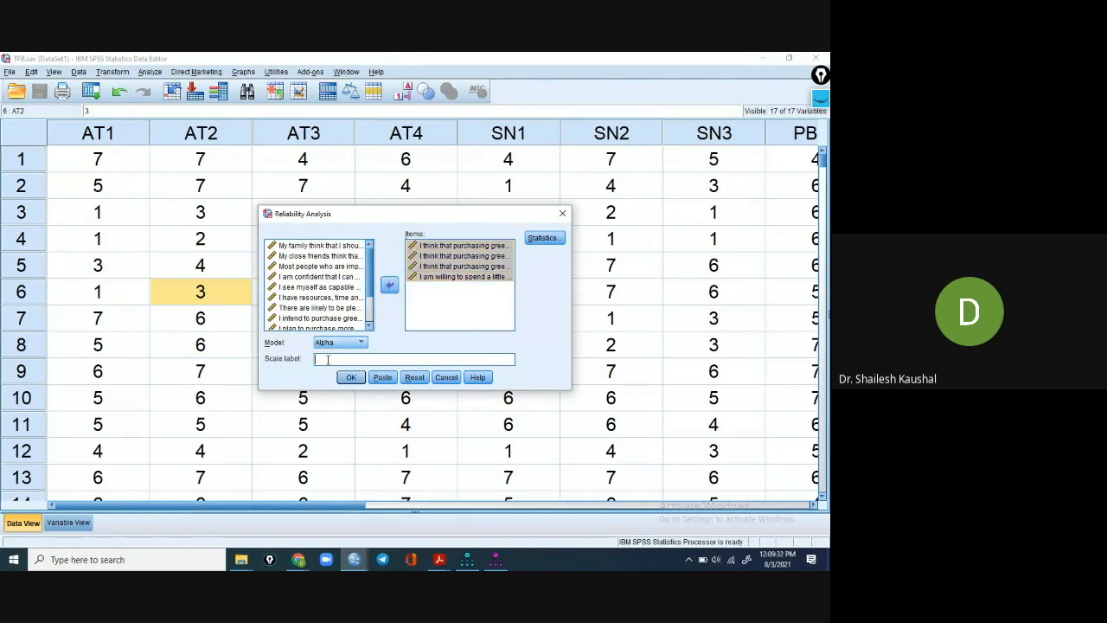
type("Attitude")
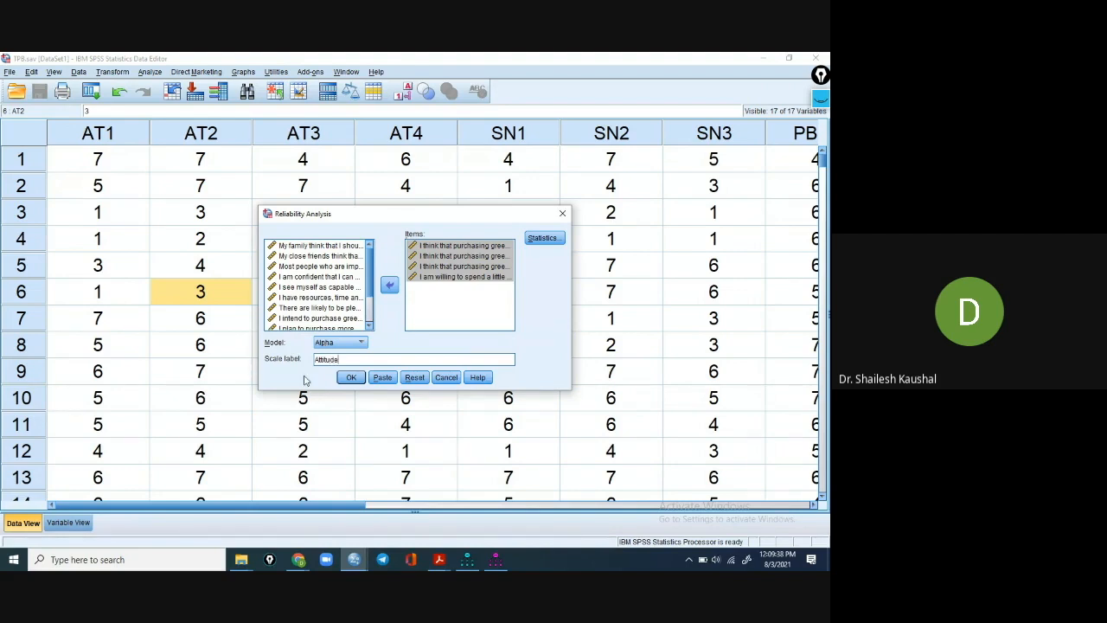
left_click(351, 378)
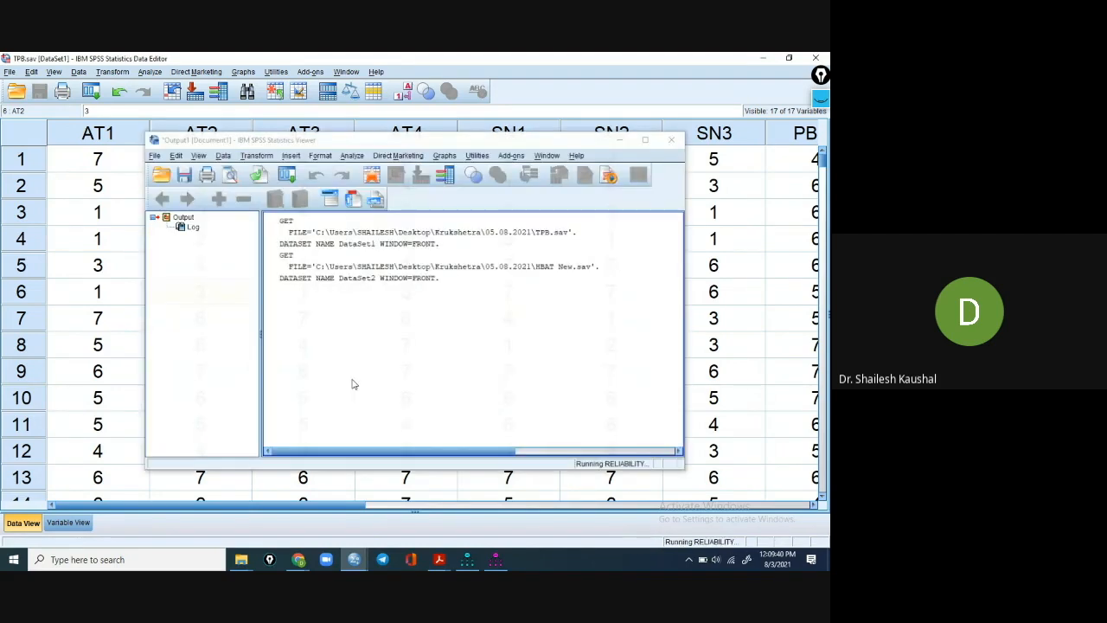
Bring up the SPSS output viewer, maximize it and examine the Attitude scale's reliability results.
mouse_move(359, 561)
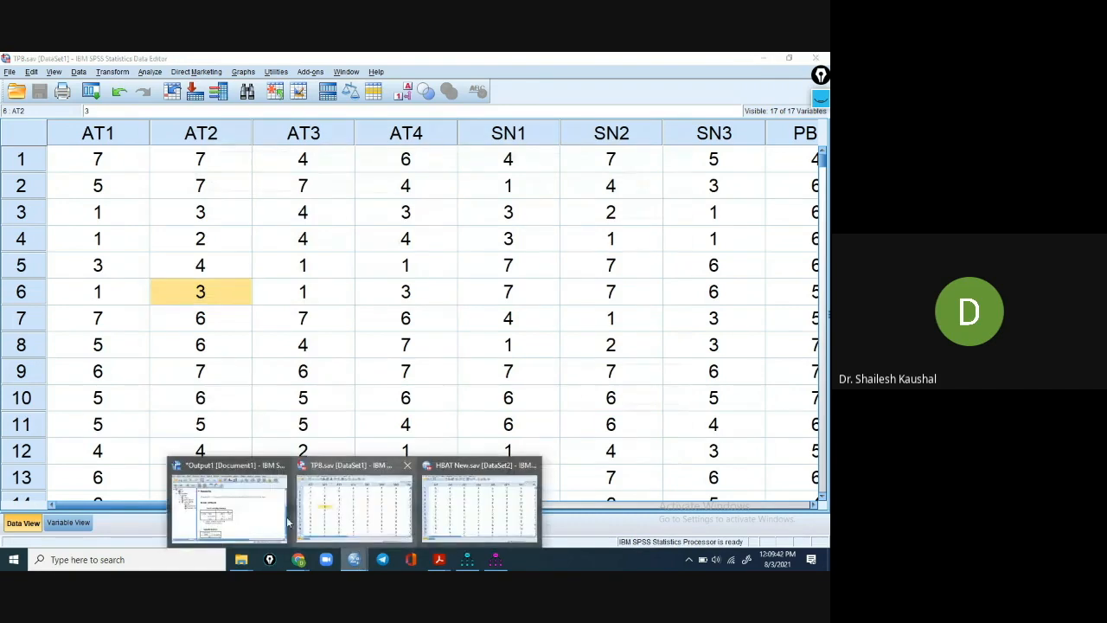
left_click(229, 502)
scroll(362, 417, "down", 1)
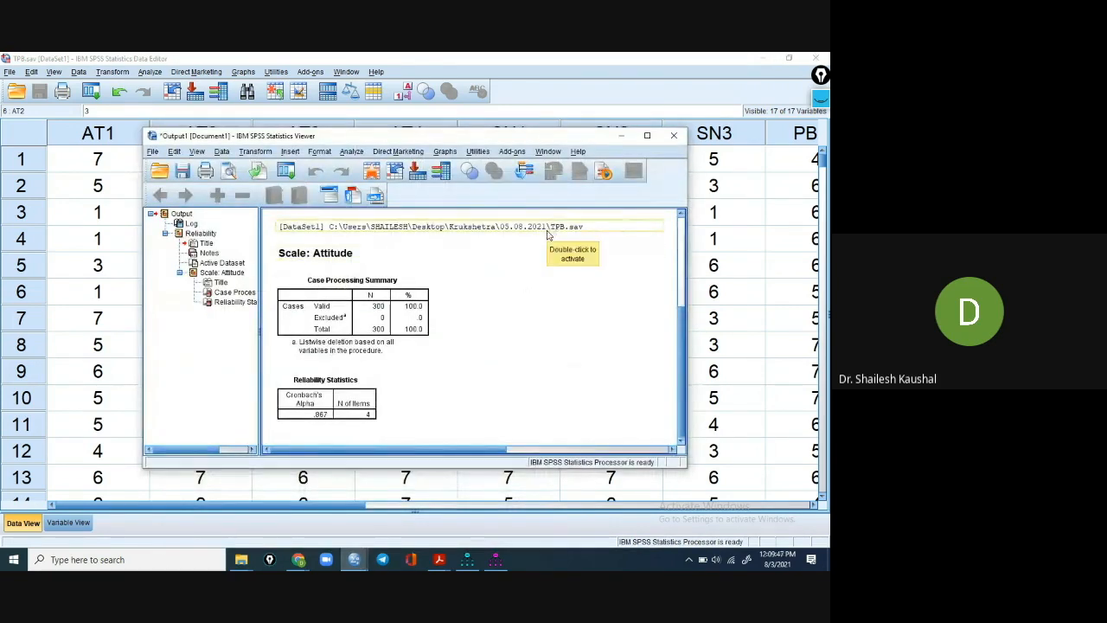
left_click(647, 136)
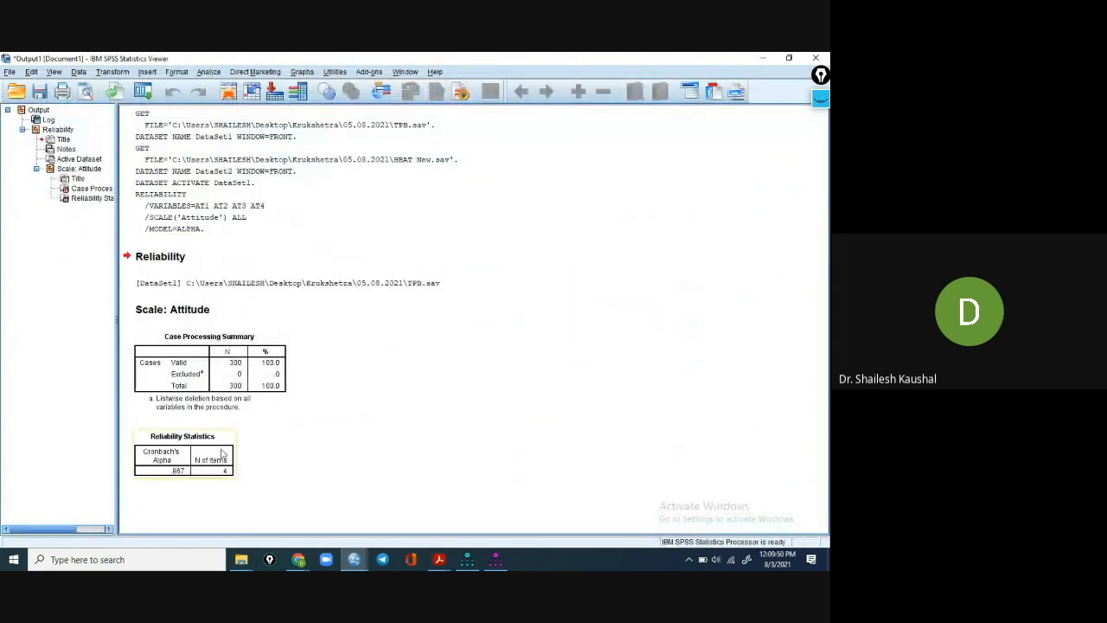
left_click(198, 315)
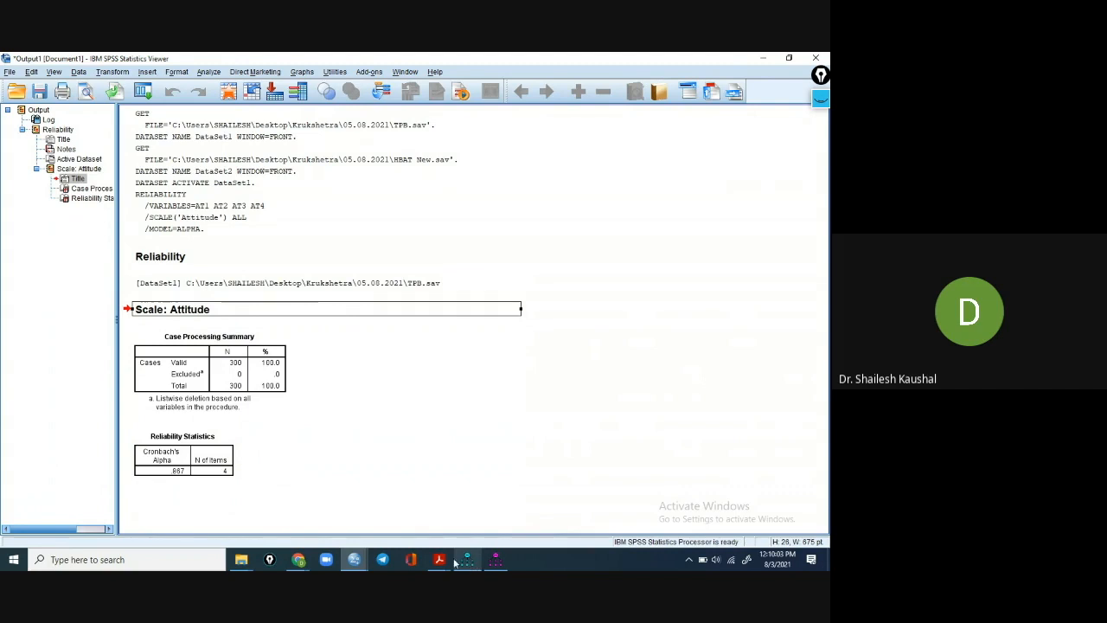
Return to the interpretation PDF in Acrobat Reader and compare the listed Cronbach alpha values of all five constructs.
mouse_move(438, 561)
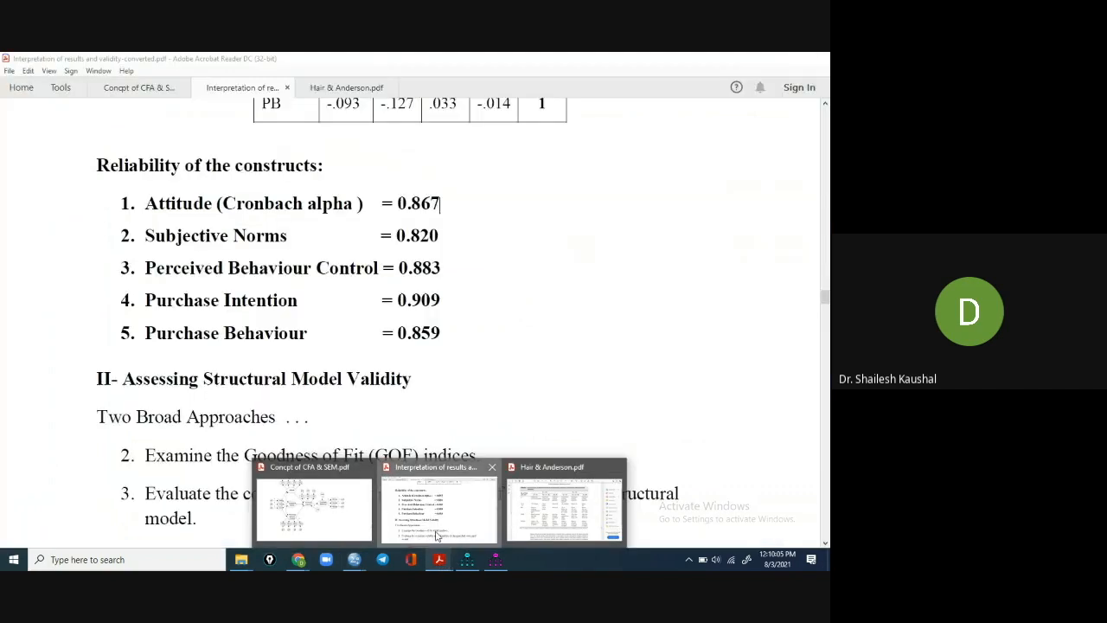
left_click(437, 537)
left_click_drag(441, 204, 394, 204)
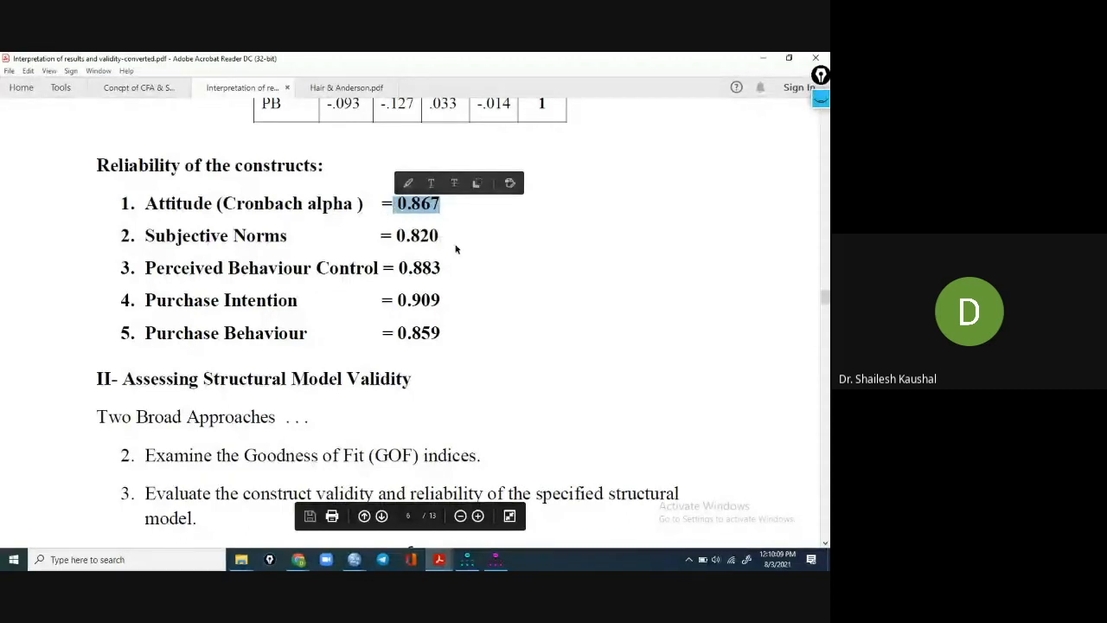
left_click_drag(442, 235, 396, 240)
left_click_drag(445, 270, 394, 270)
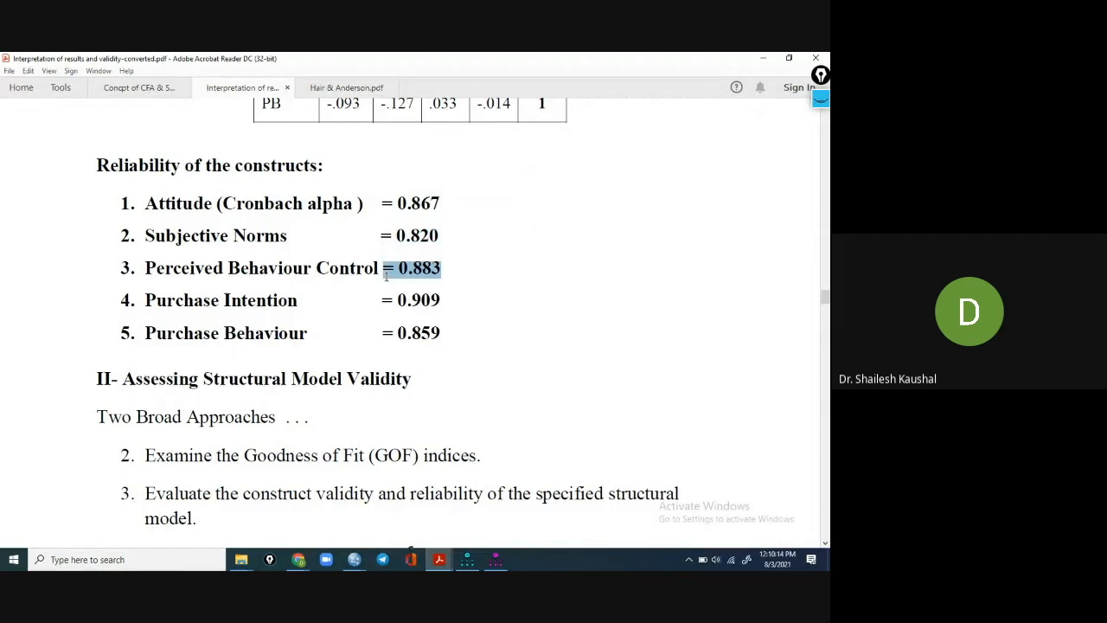
left_click_drag(441, 300, 396, 301)
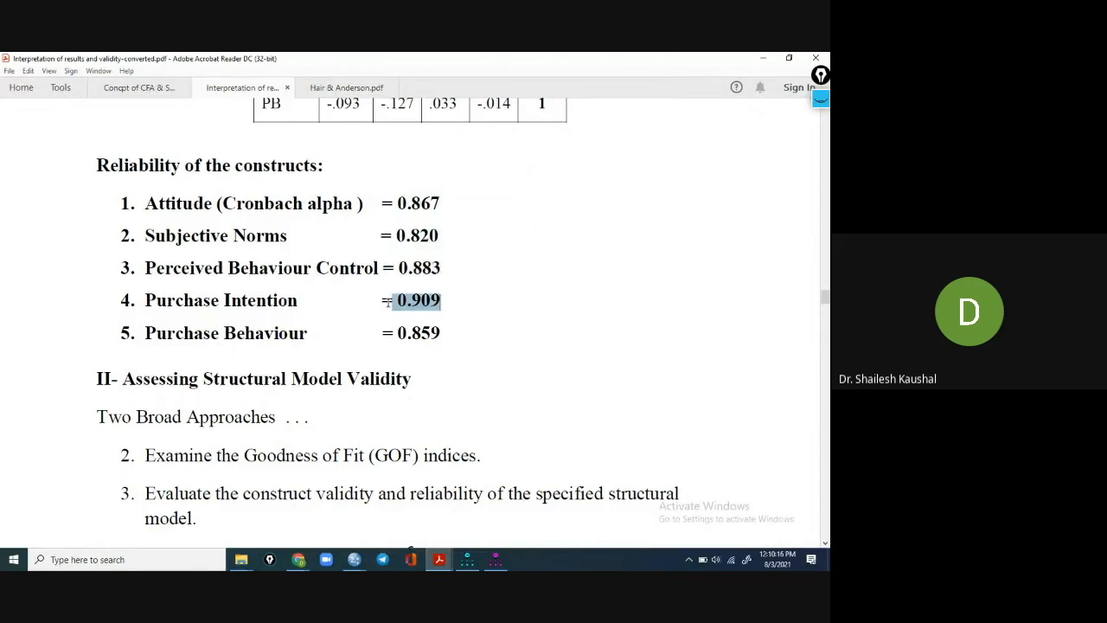
left_click_drag(445, 334, 397, 334)
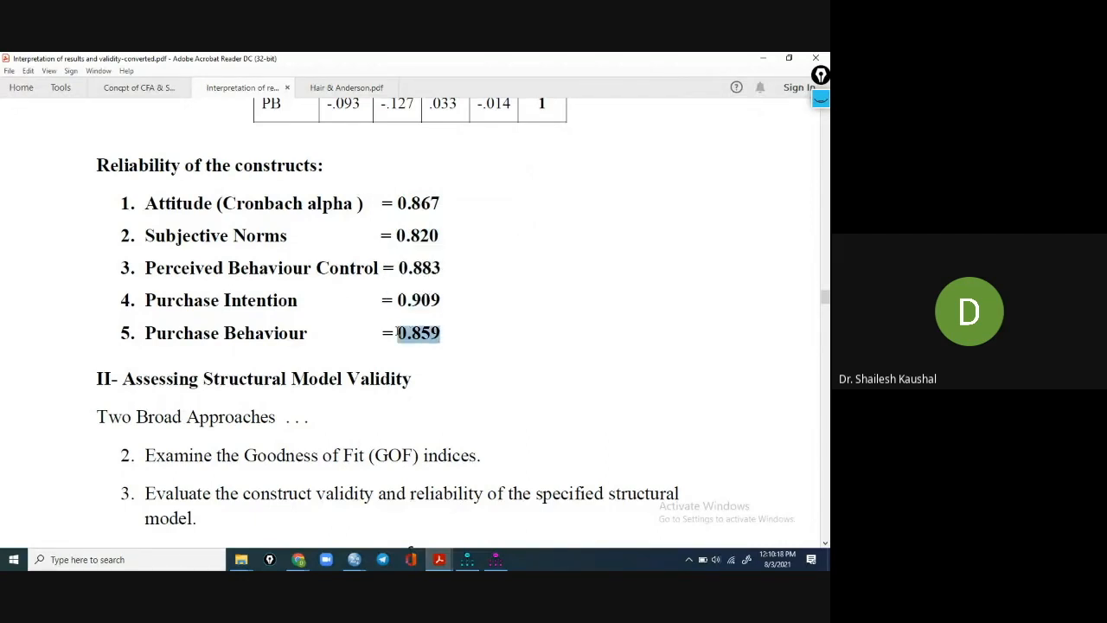
left_click(477, 363)
Go back to Assessing Measurement Model Validity and review its two broad approaches, marking the goodness-of-fit and construct validity points.
scroll(378, 342, "up", 4)
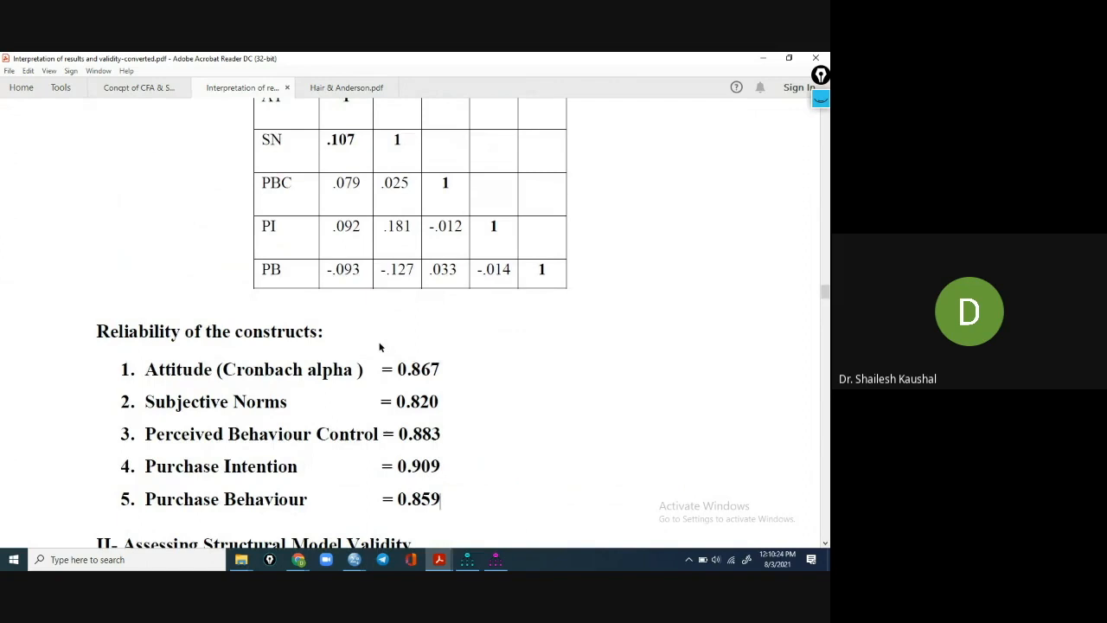
scroll(379, 347, "up", 9)
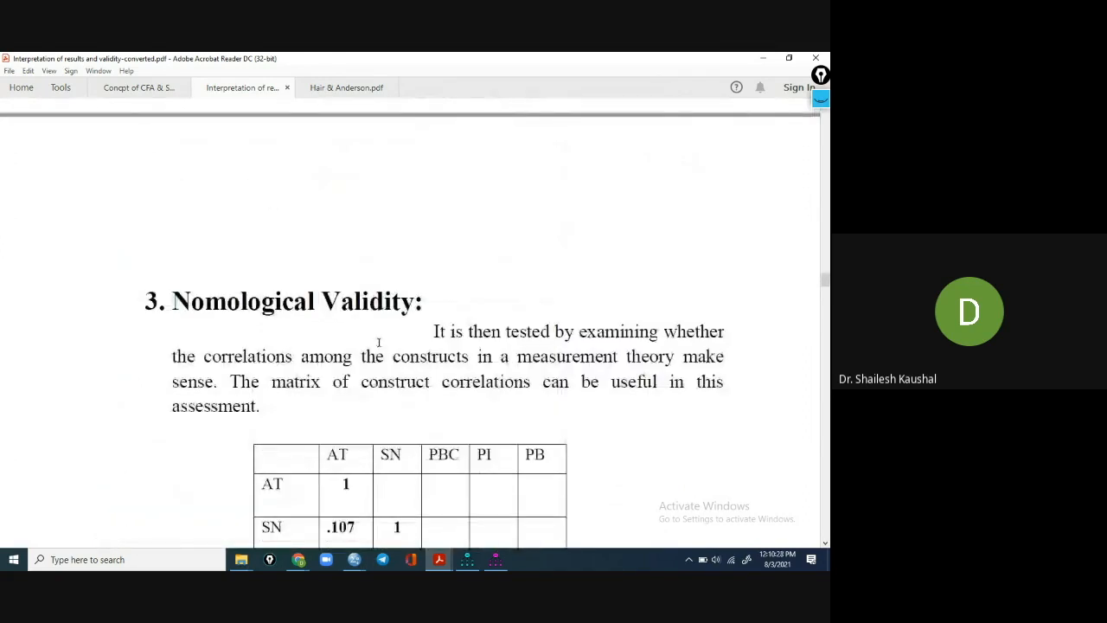
scroll(389, 339, "up", 5)
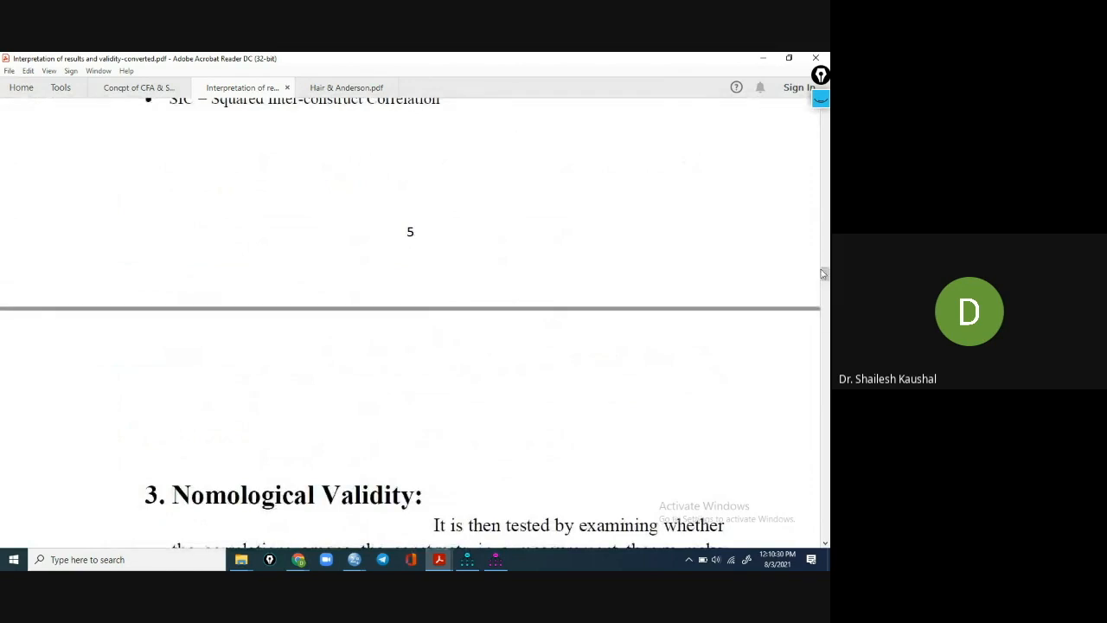
left_click_drag(825, 275, 822, 117)
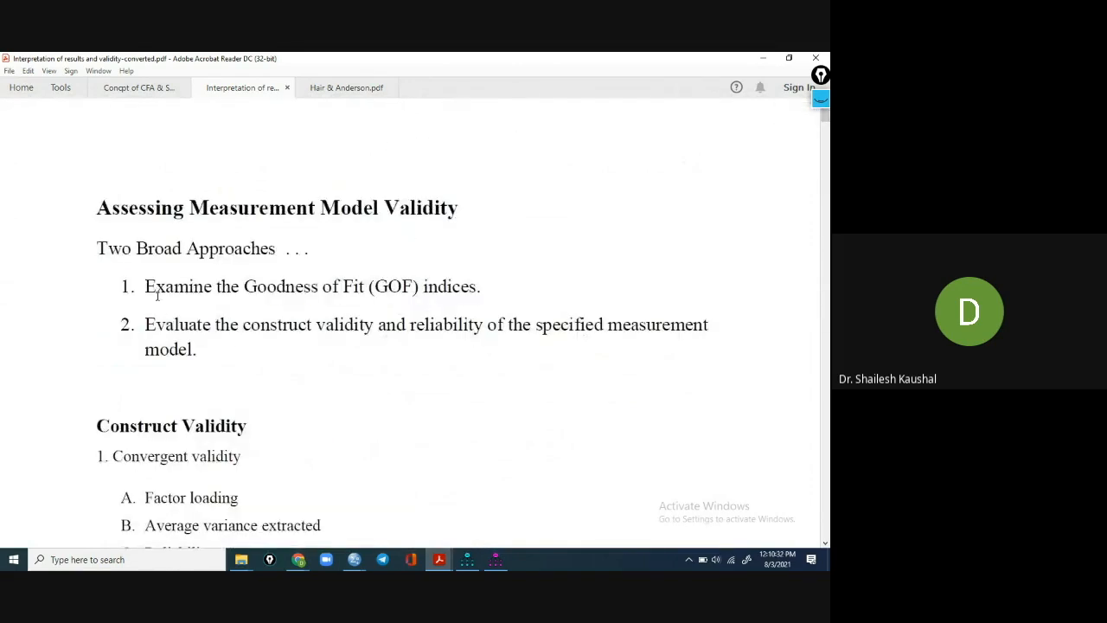
left_click_drag(144, 285, 434, 263)
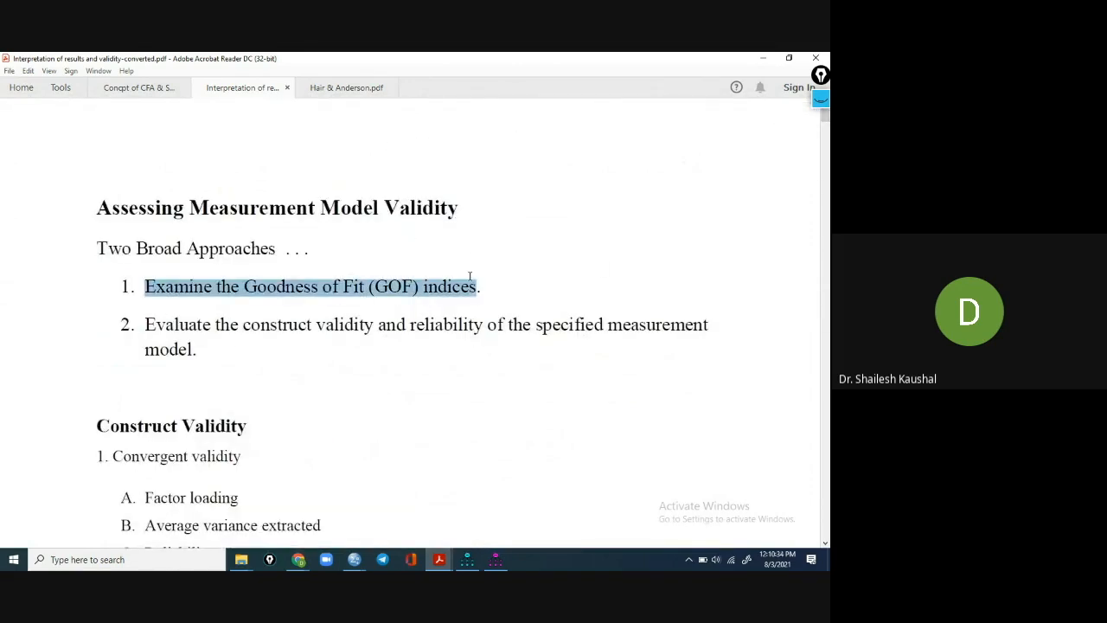
left_click_drag(146, 325, 184, 348)
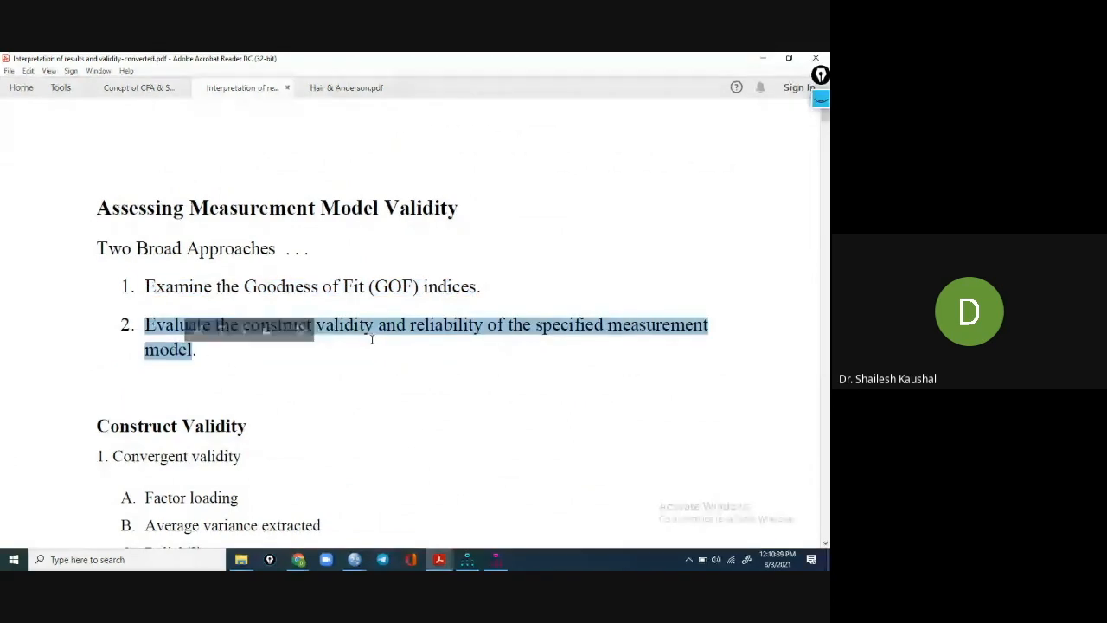